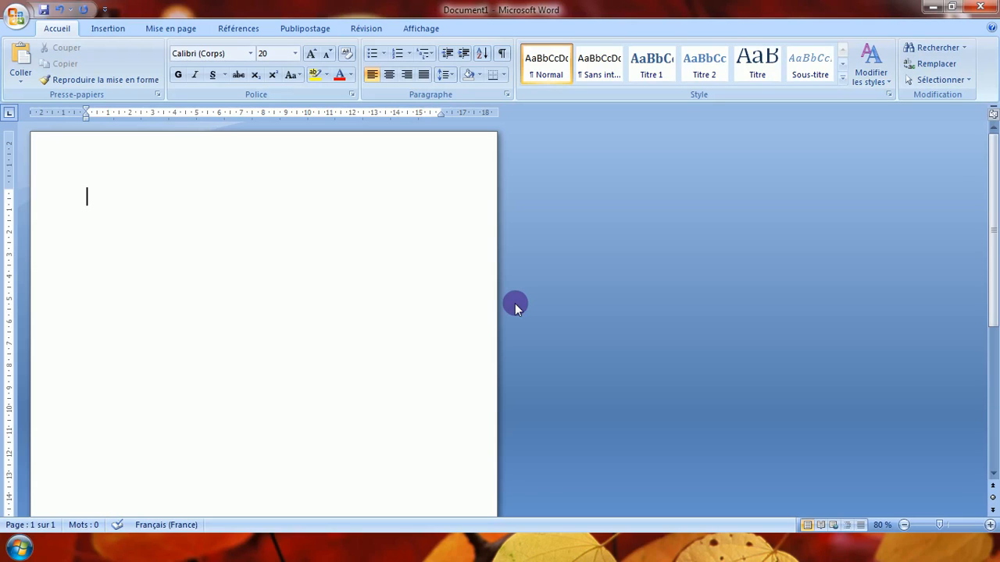
Enter the heading "Liste de mes 5 films préférés :" and start a new line below it.
type("Liste de mes")
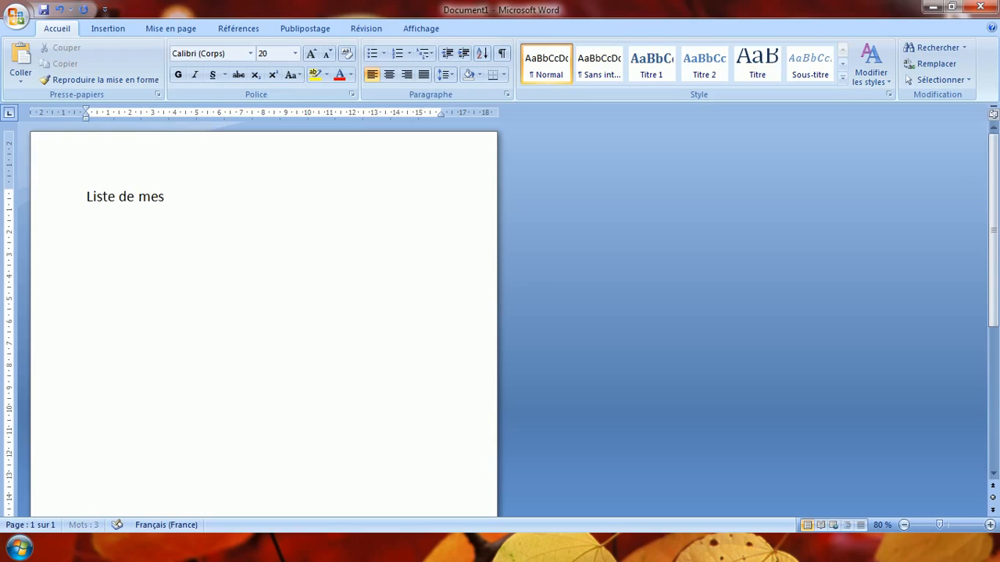
type(" 5 films préférés")
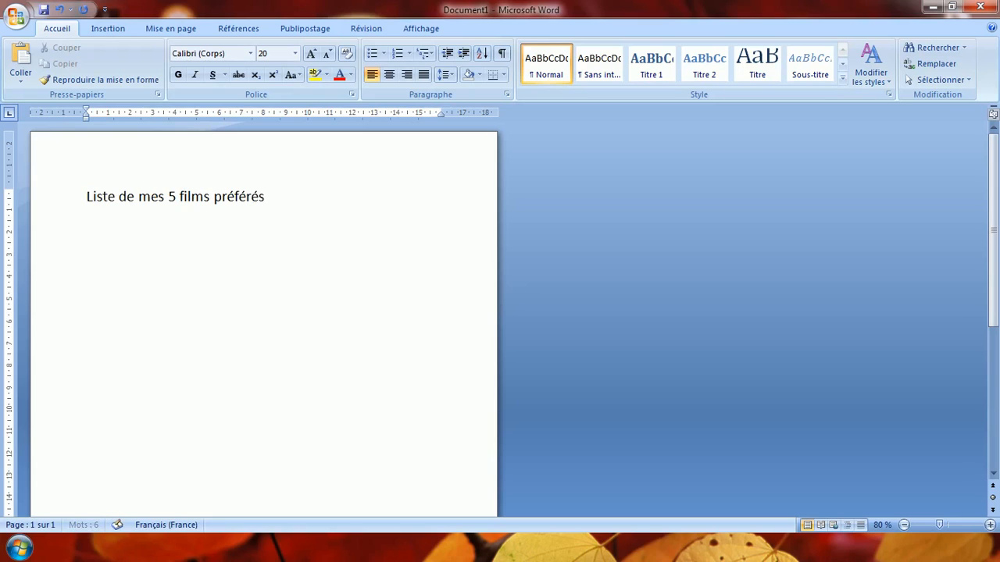
type(" :")
key("Return")
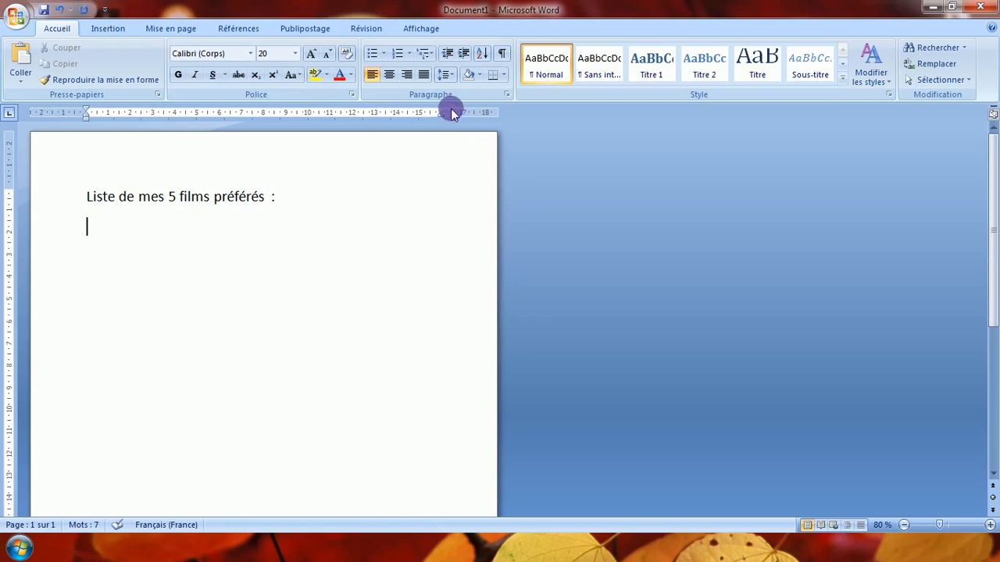
Start a numbered list in the 1) 2) 3) format with "La grande vadrouille" as its first item.
left_click(410, 53)
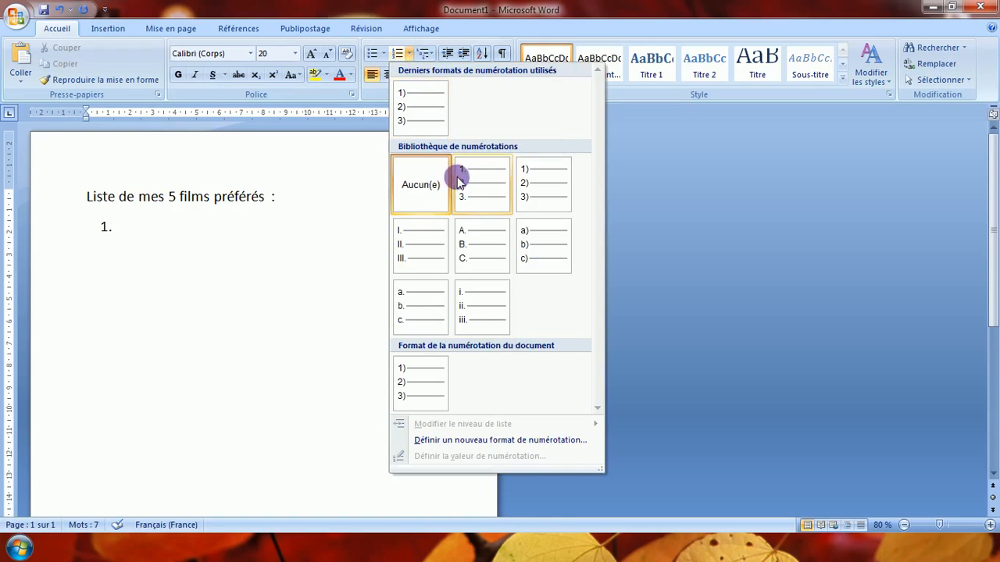
left_click(545, 186)
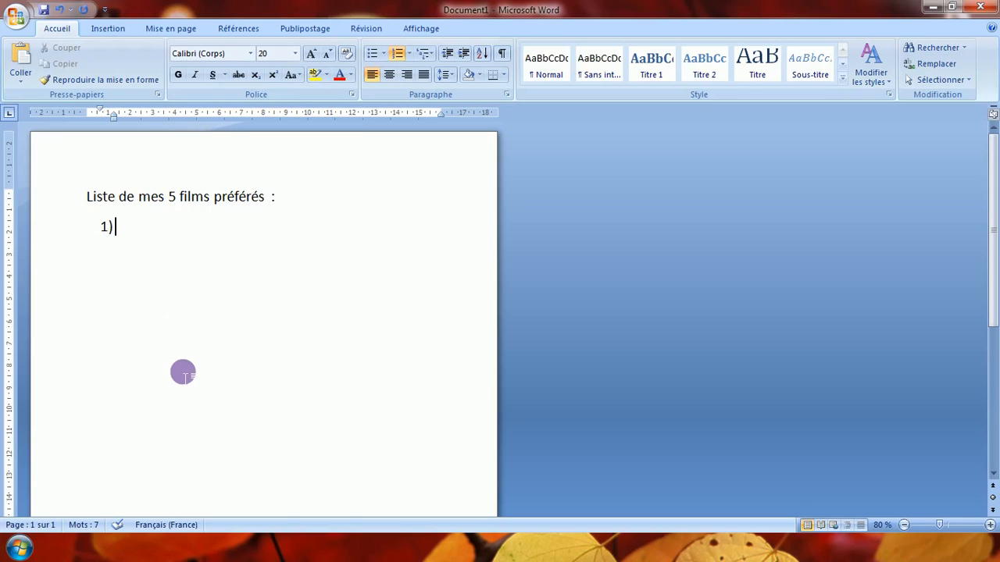
type("La g")
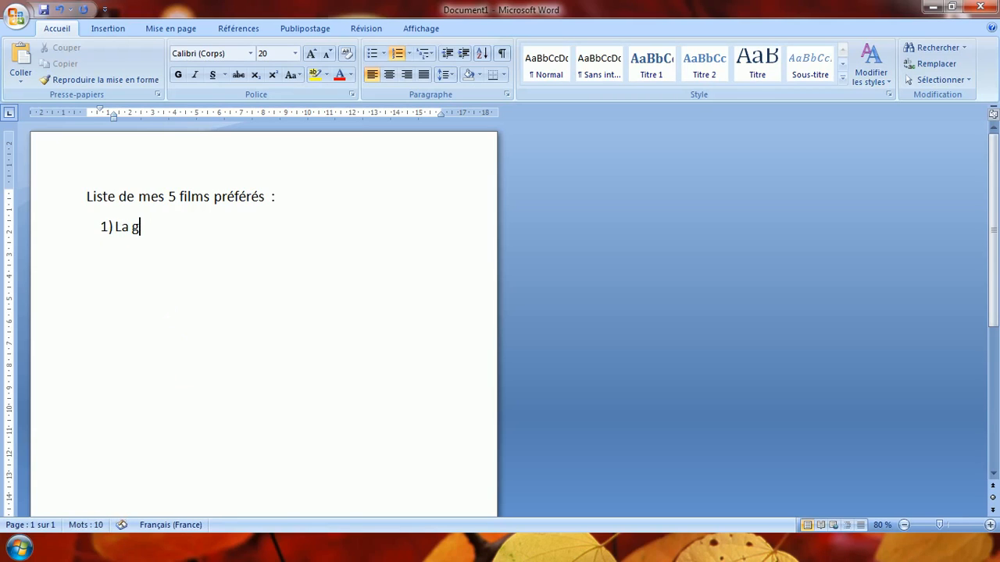
type("rande ")
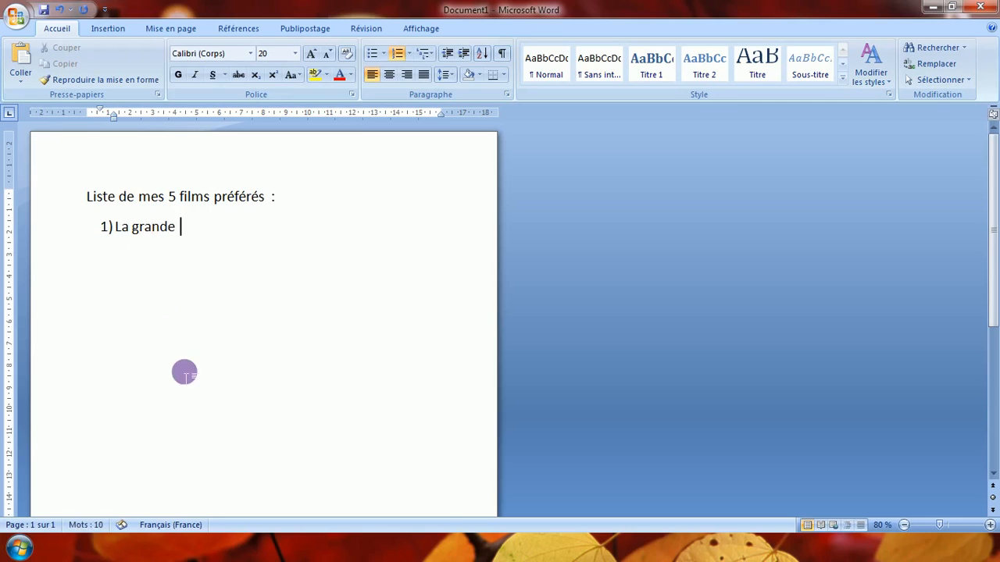
type("vadrouille")
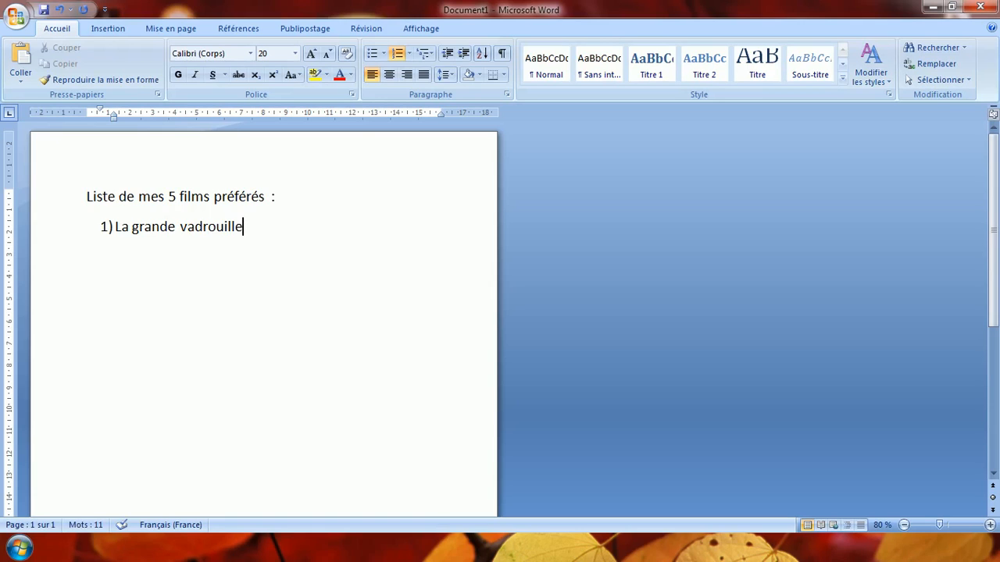
key("Return")
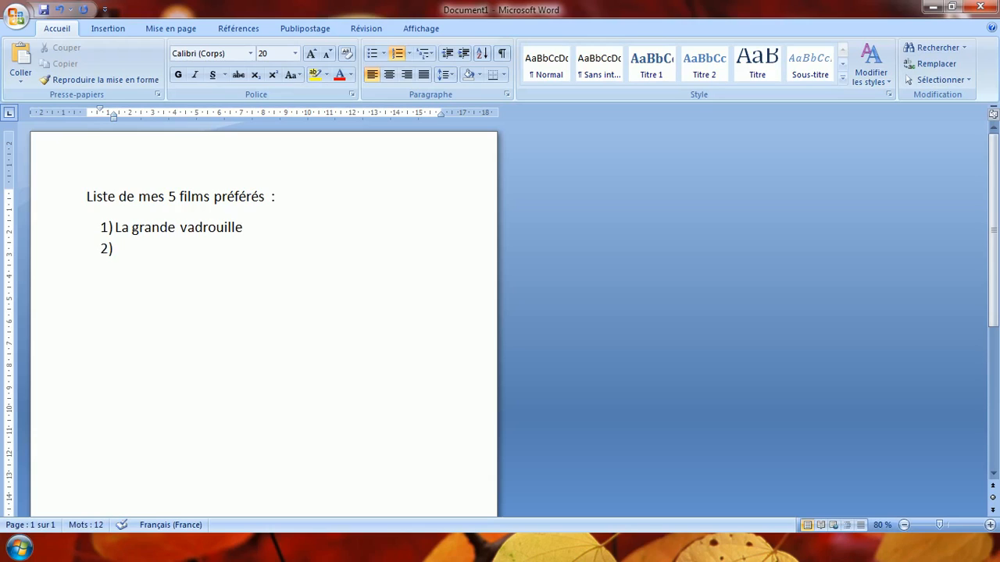
Add "Le livre de la jungle" as the second item of the numbered list.
type("I")
type("Le li")
type("vre de ")
type("la junf")
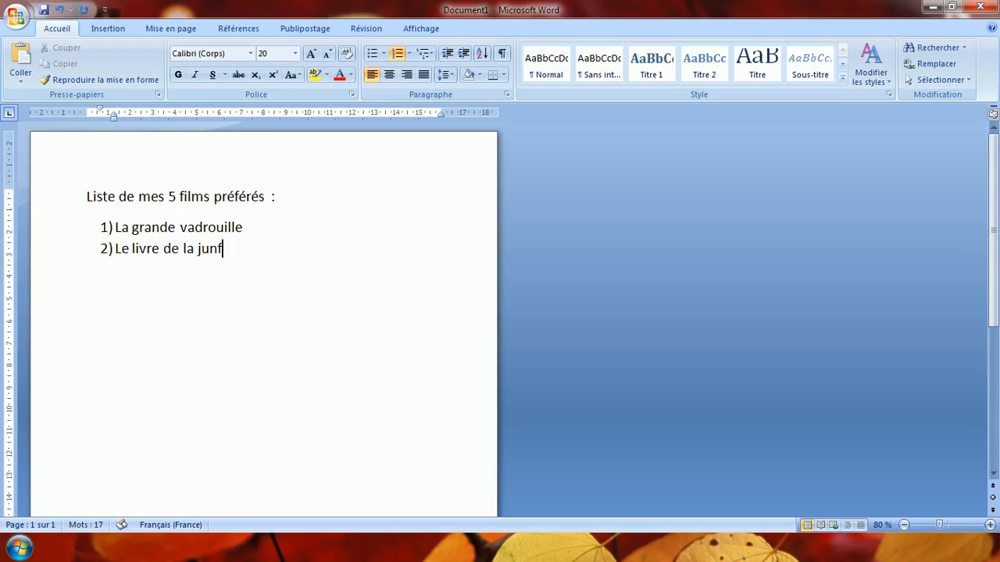
key("BackSpace")
type("gle")
key("Return")
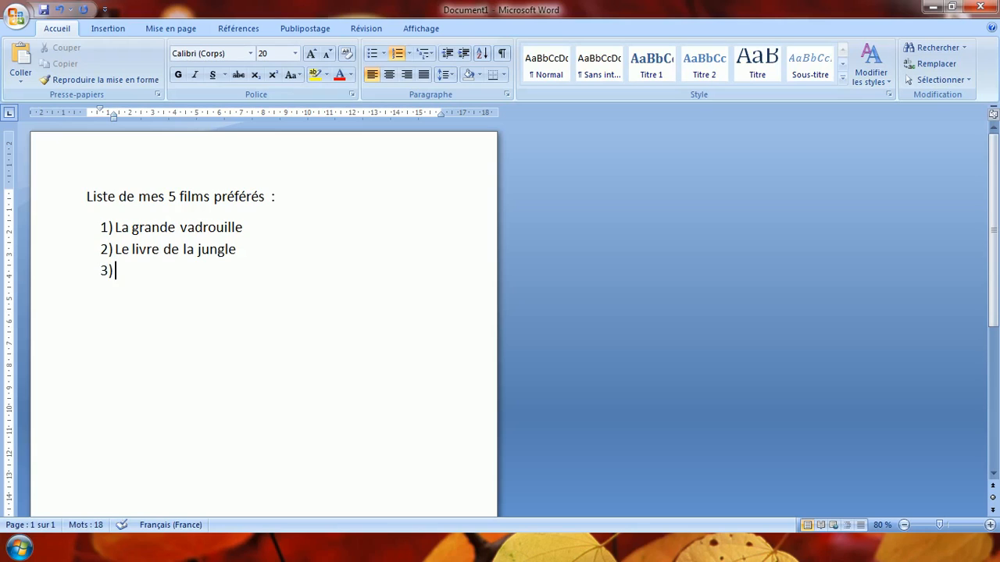
Add "Le 6ème sens" and "Le 5ème élément" as the third and fourth items of the list.
type("Le 6ème sens")
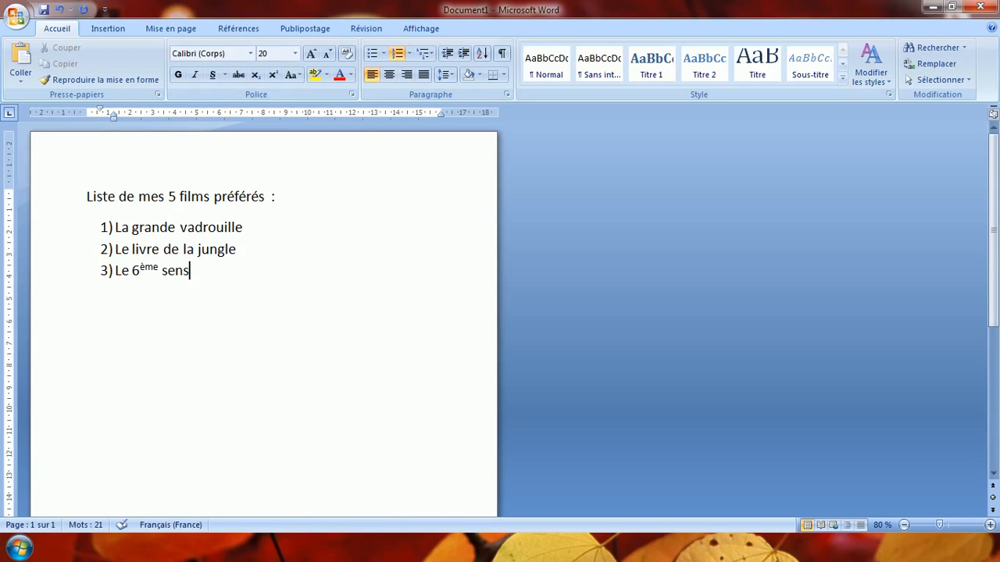
key("Return")
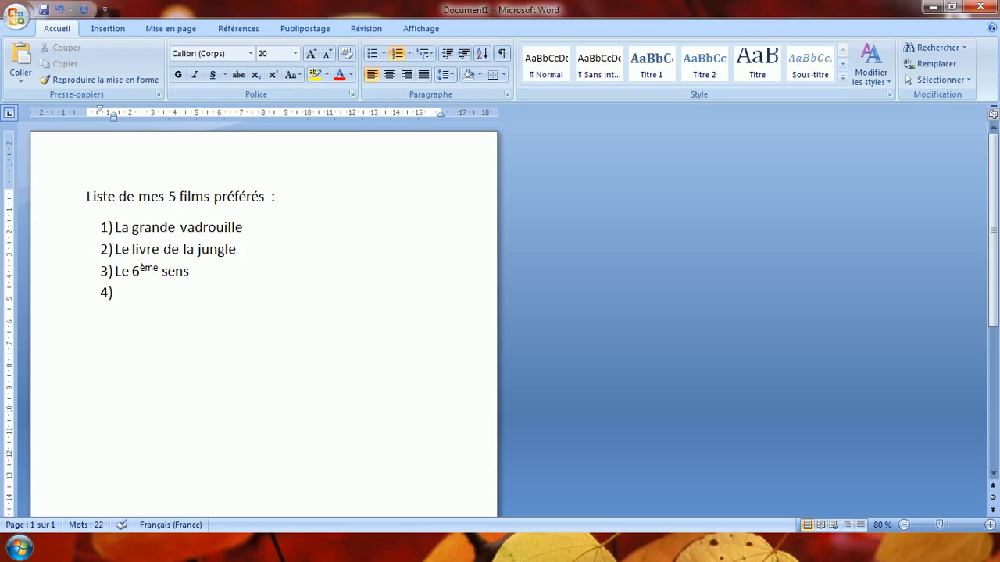
type("le 5")
type("ème él")
type("ément")
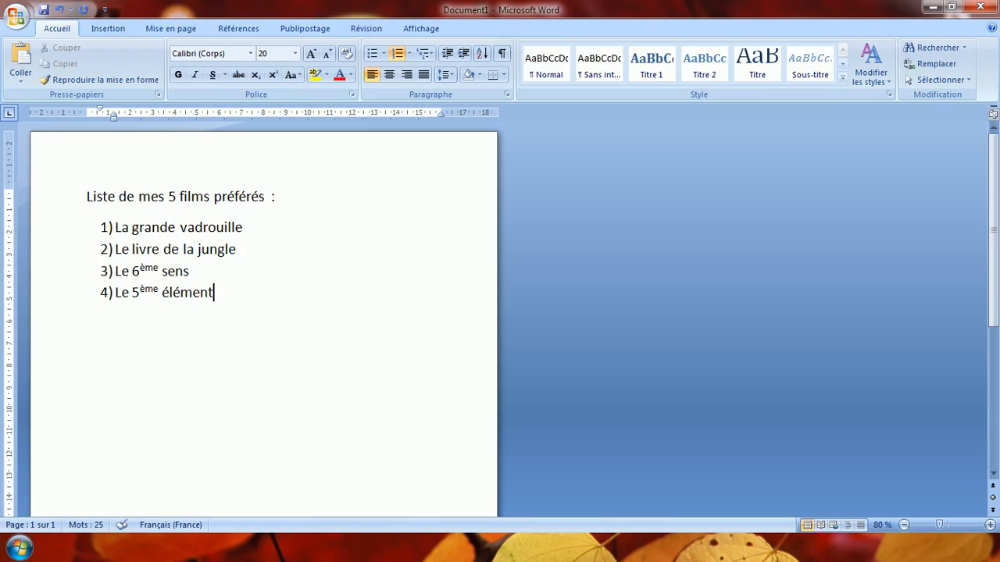
key("Return")
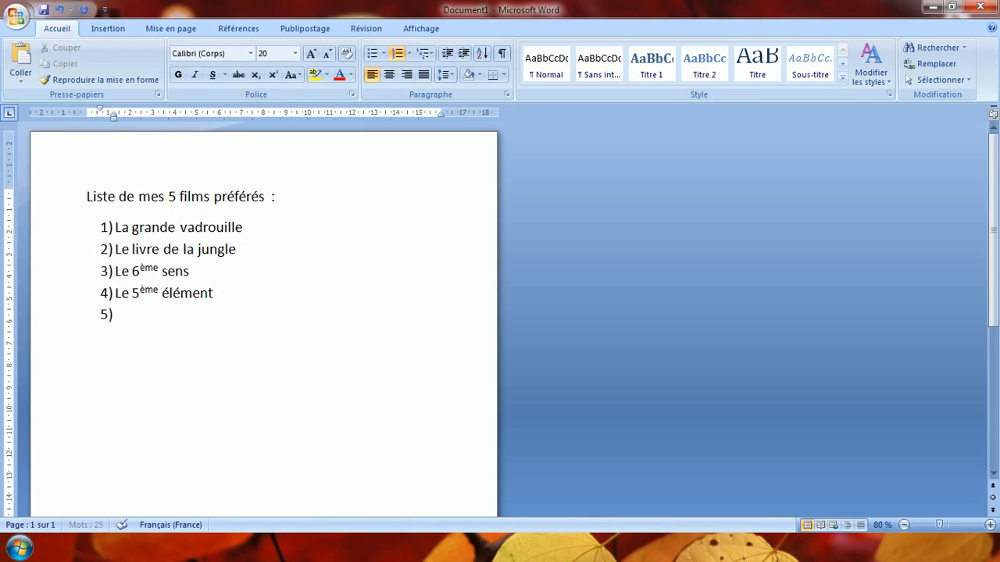
Enter "Alabama monroe" as the fifth item of the numbered list.
type("alabama n")
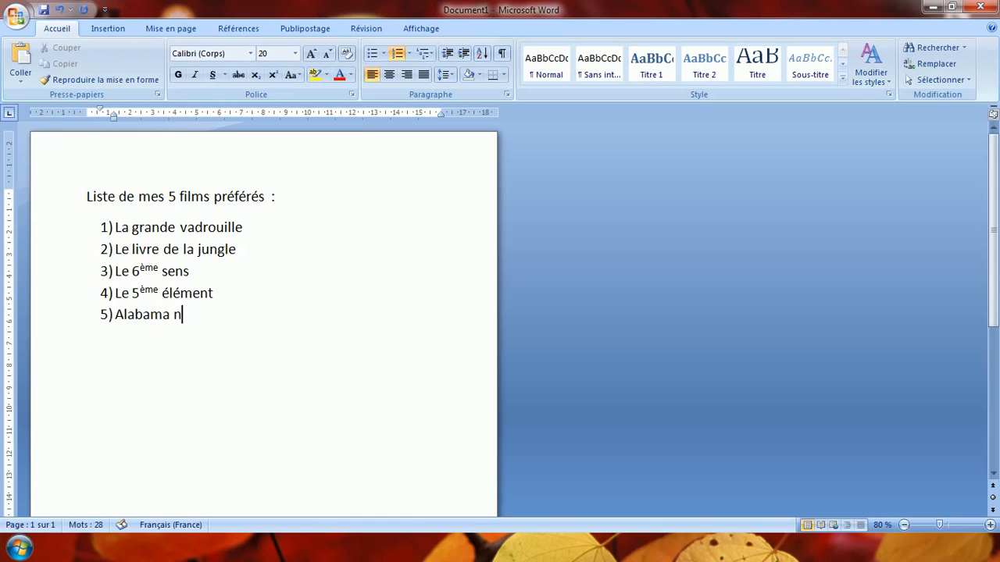
key("BackSpace")
type("monroe")
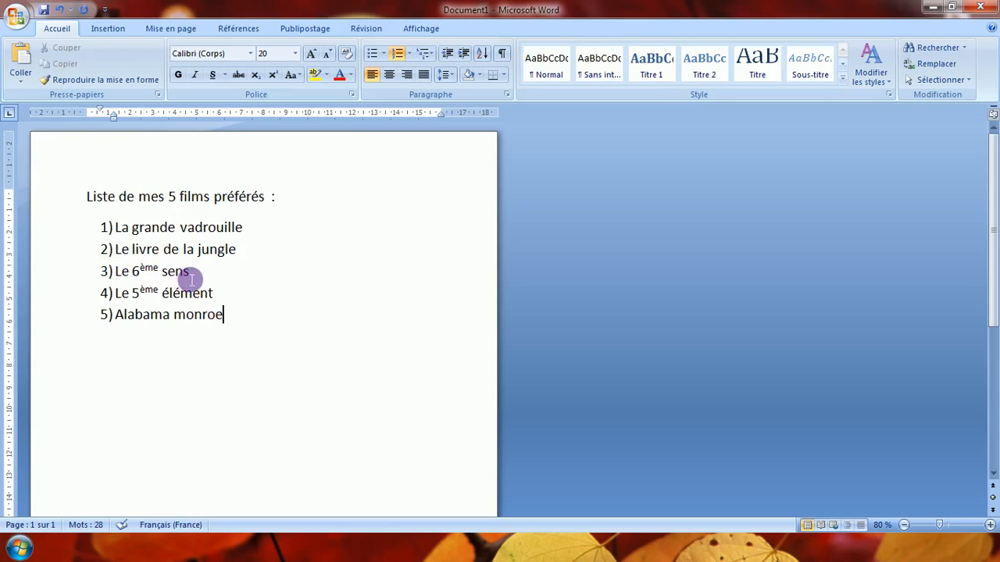
Delete the third item, "Le 6ème sens", from the numbered list.
left_click_drag(194, 273, 6, 269)
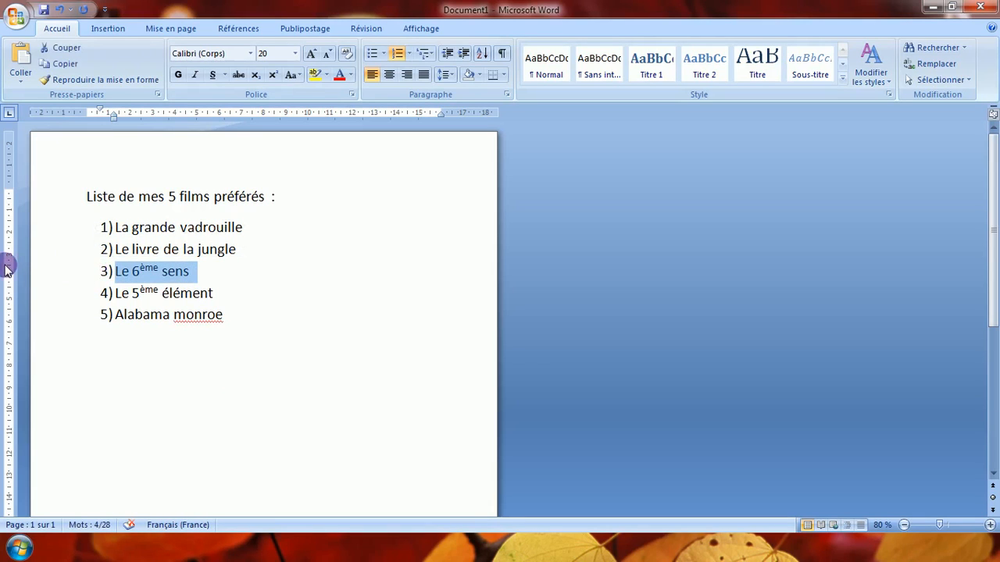
key("Delete")
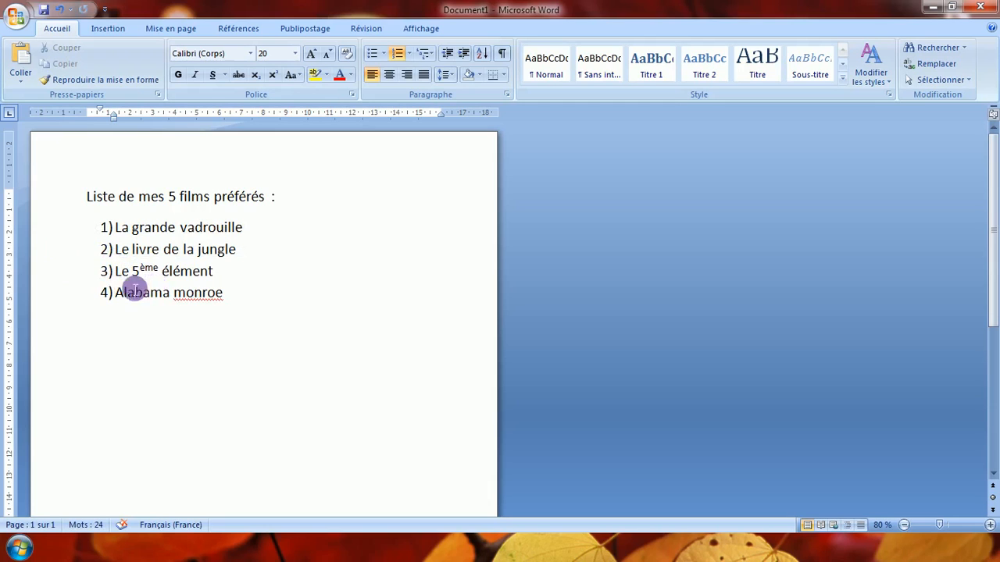
left_click(113, 272)
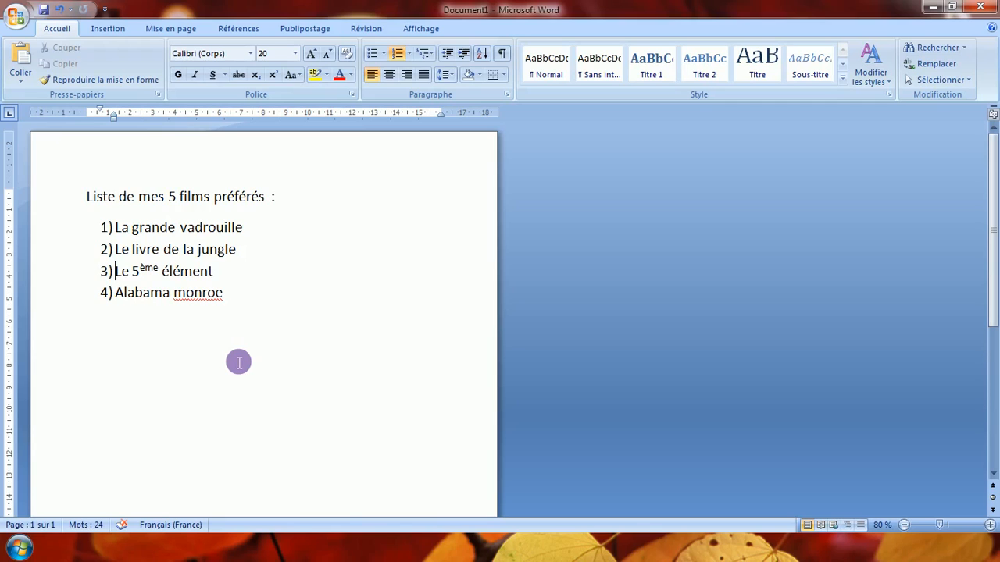
Insert "Bienvenue chez les ch'tis" as a new item directly after "La grande vadrouille".
left_click(255, 233)
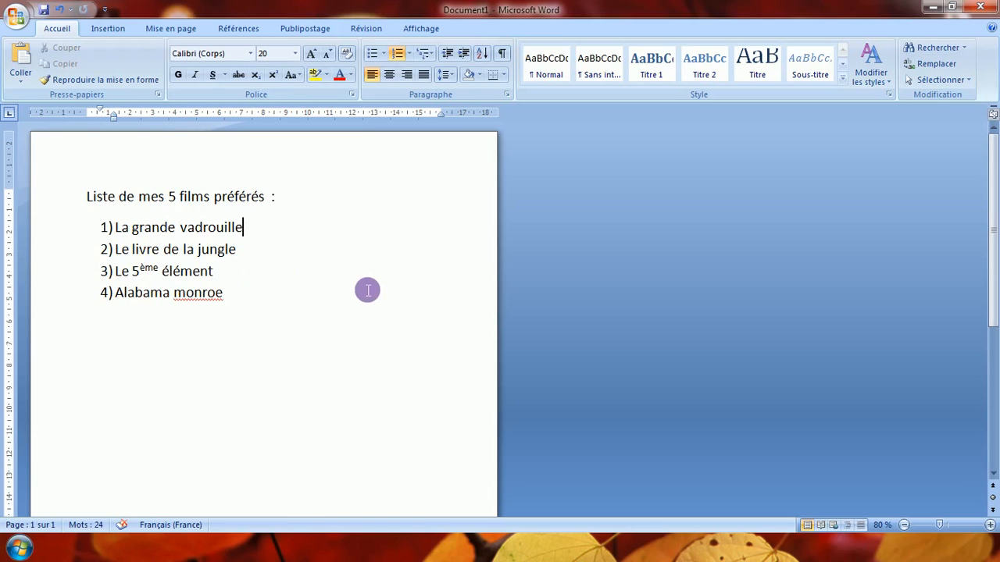
key("Return")
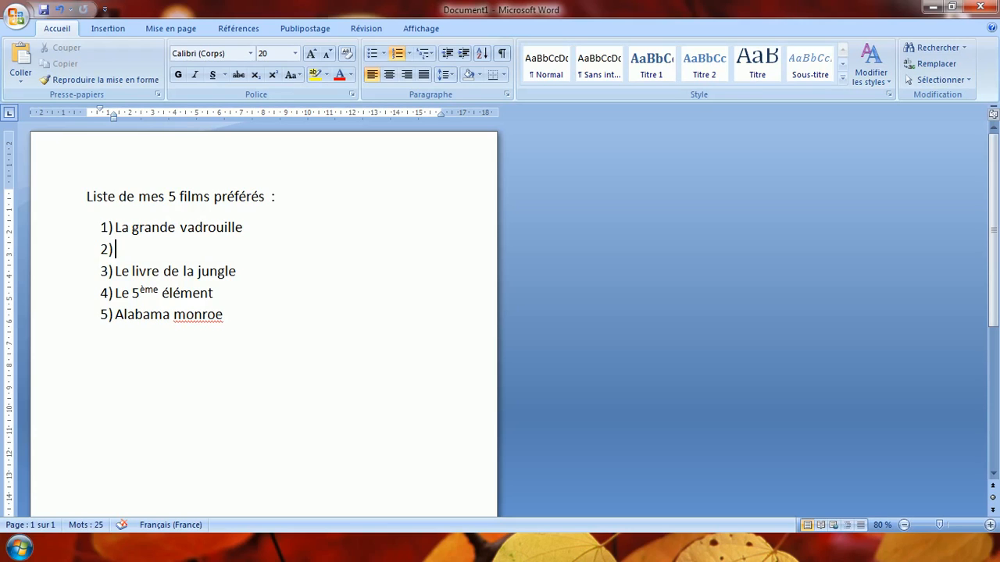
type("enue chez les ch’tis")
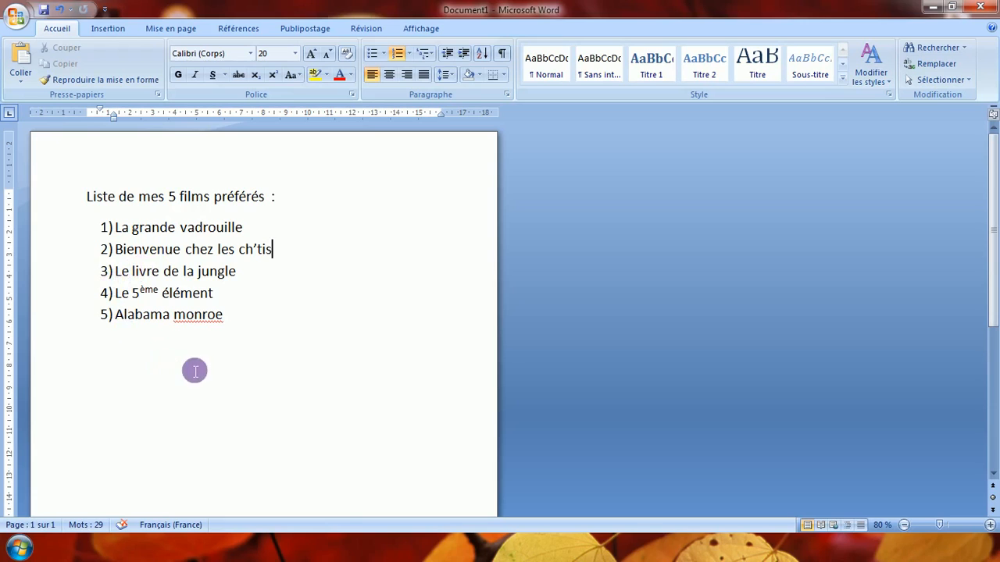
Select all five film items of the numbered list.
left_click_drag(245, 319, 112, 225)
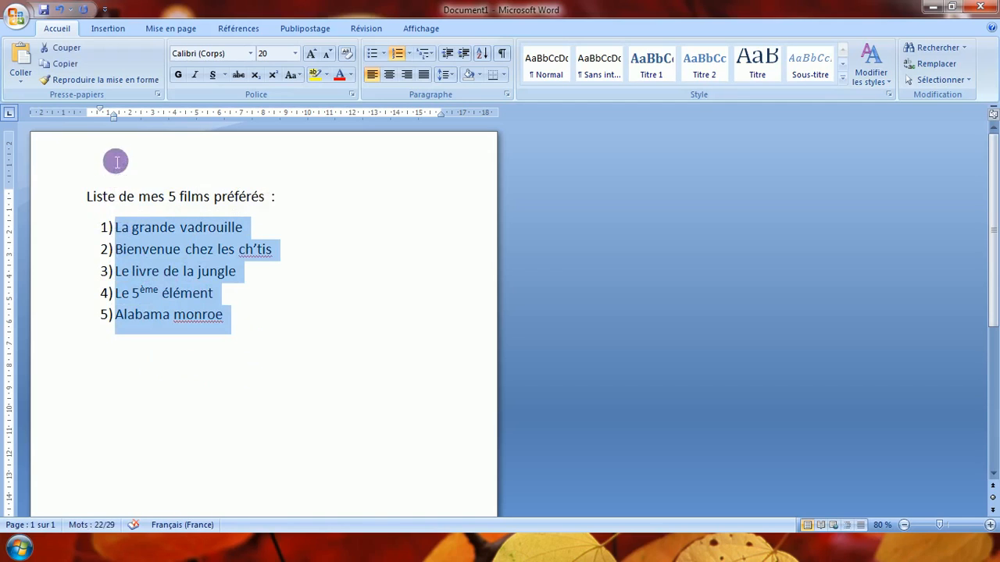